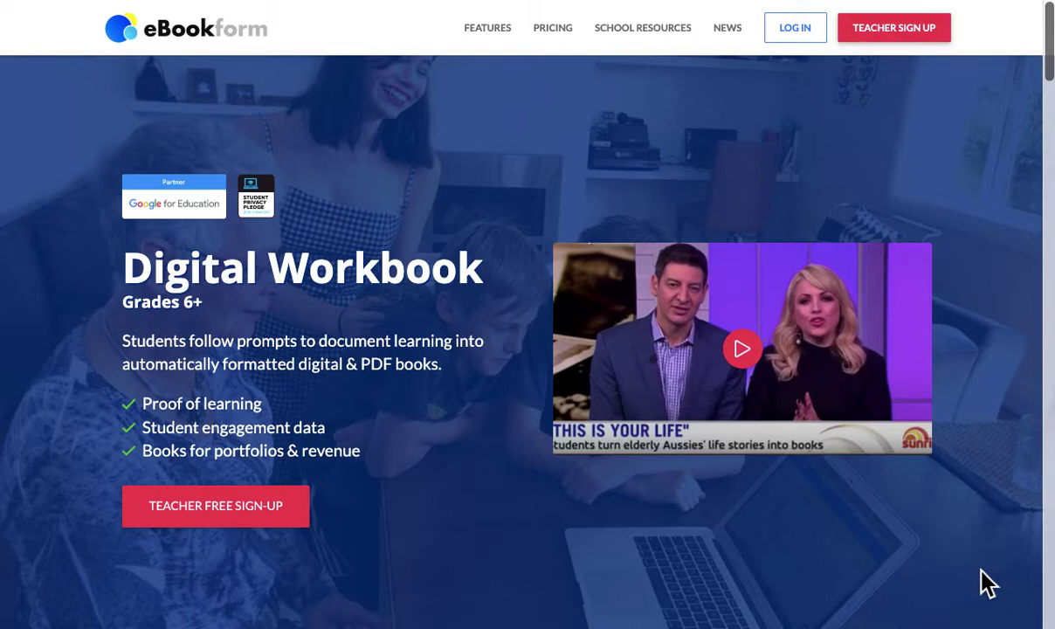
Scroll through the eBookform homepage and back up to the top
{"action": "scroll", "coordinate": [987, 583], "scroll_direction": "down", "scroll_amount": 5}
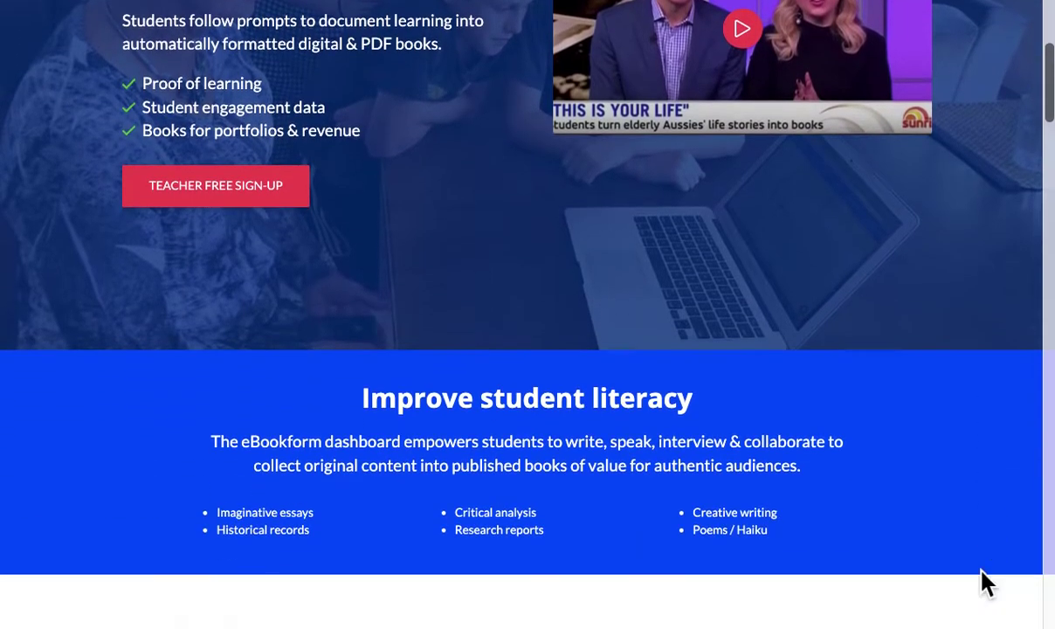
{"action": "scroll", "coordinate": [987, 584], "scroll_direction": "down", "scroll_amount": 8}
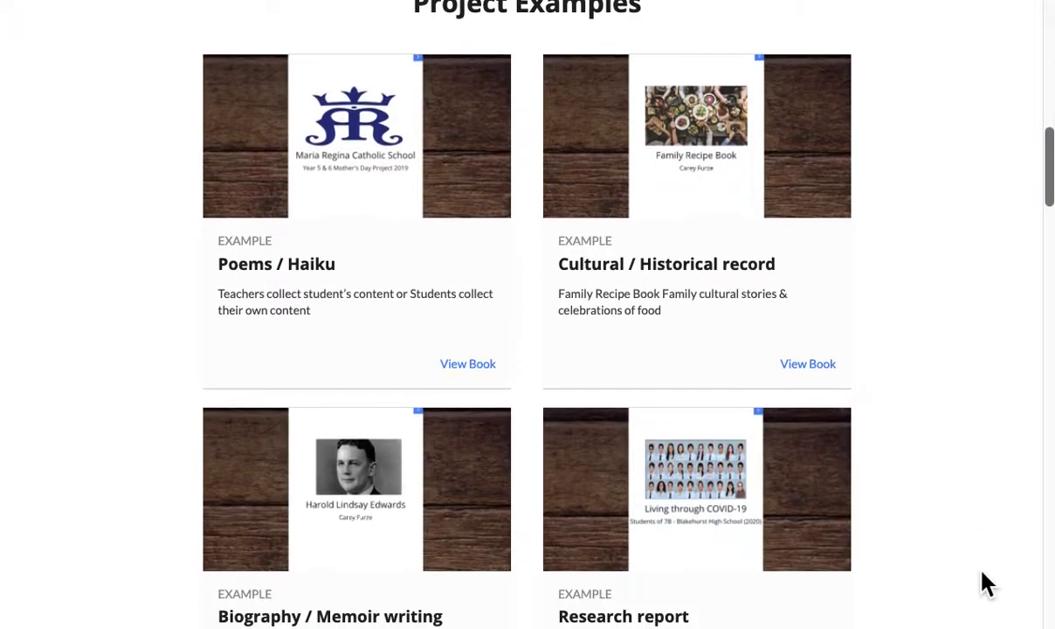
{"action": "scroll", "coordinate": [987, 584], "scroll_direction": "down", "scroll_amount": 10}
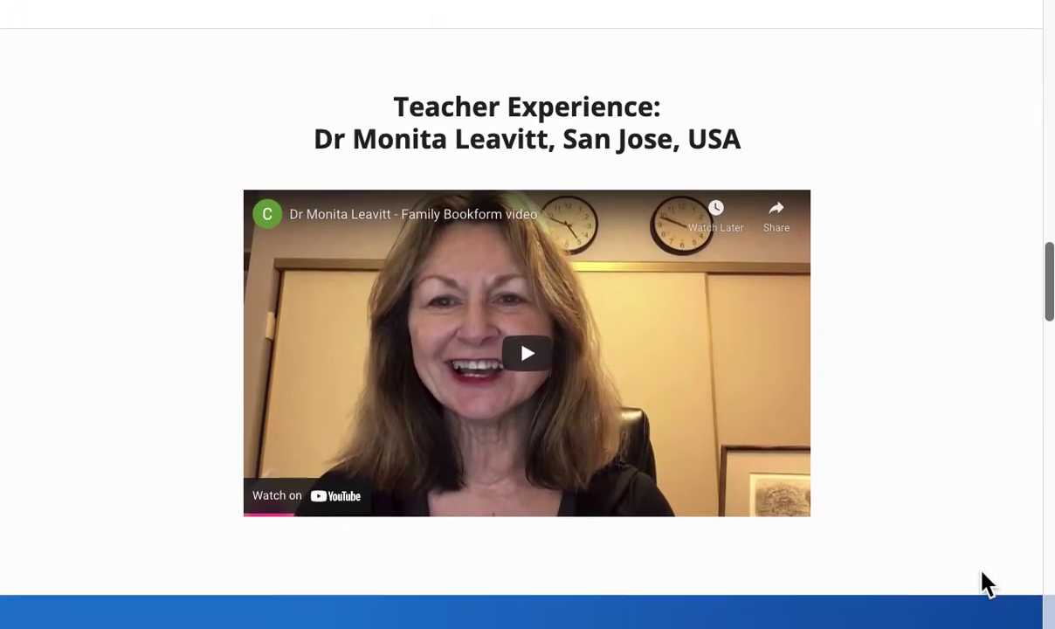
{"action": "scroll", "coordinate": [987, 583], "scroll_direction": "down", "scroll_amount": 7}
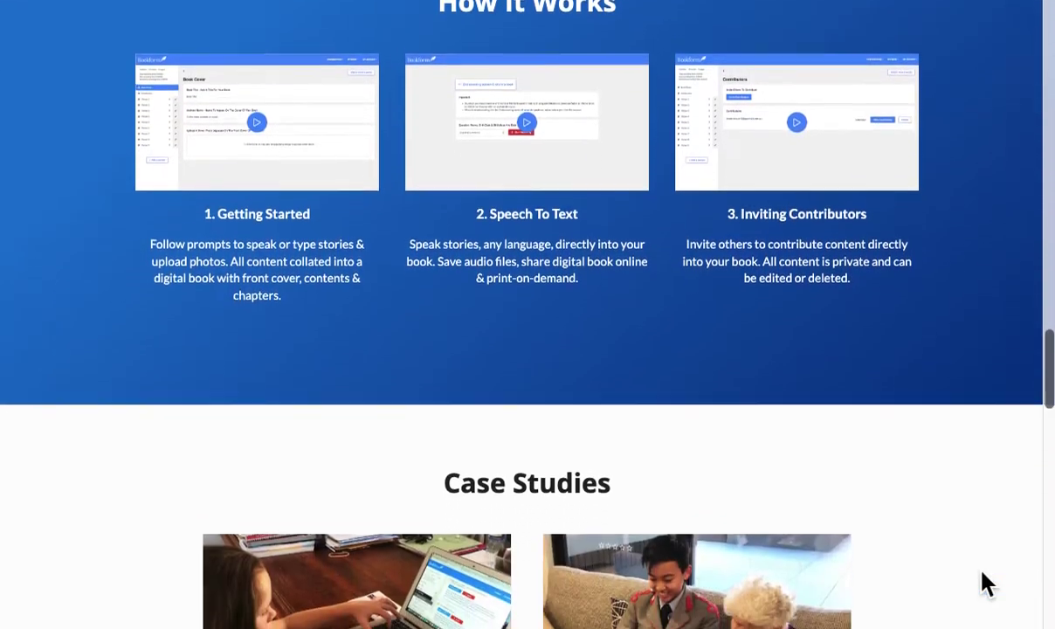
{"action": "scroll", "coordinate": [987, 583], "scroll_direction": "down", "scroll_amount": 8}
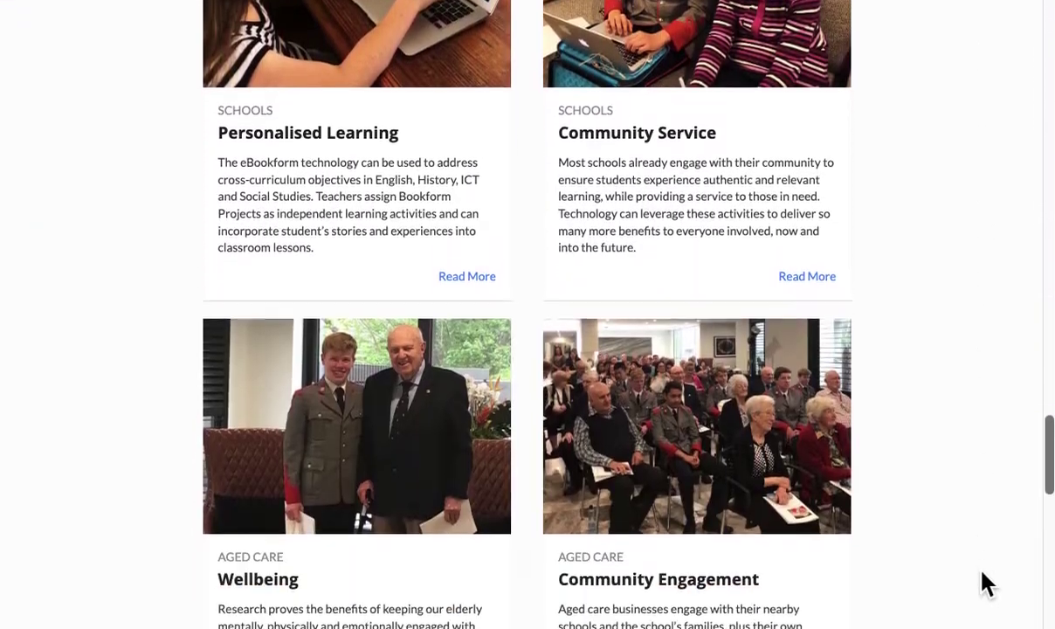
{"action": "scroll", "coordinate": [987, 583], "scroll_direction": "up", "scroll_amount": 20}
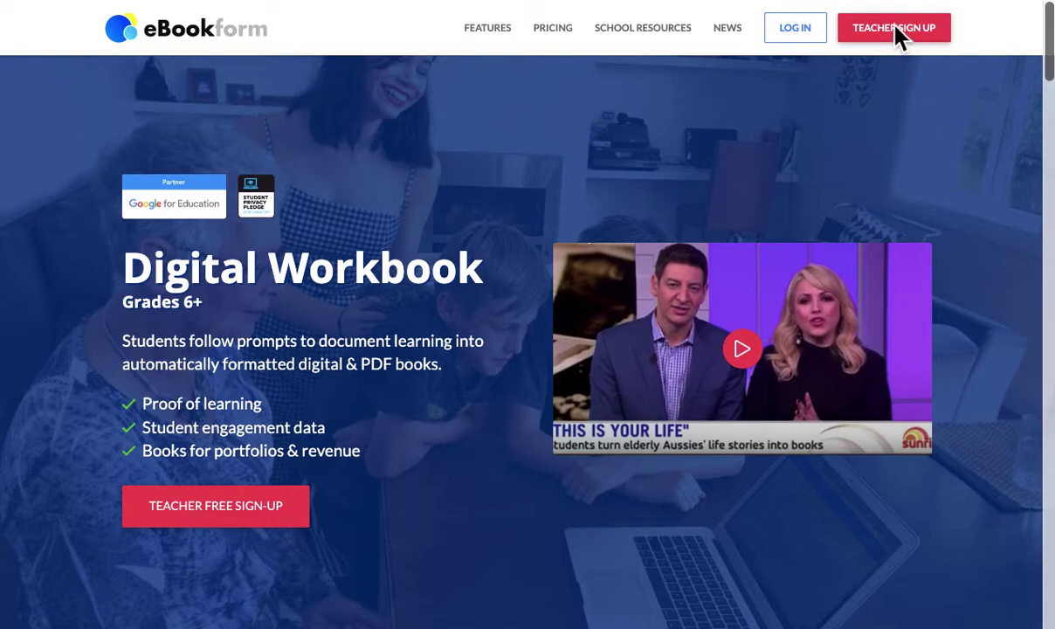
Open the teacher's demo book 'Great Flood of 2022' through Teacher Sign Up and Free Try
{"action": "left_click", "coordinate": [900, 33]}
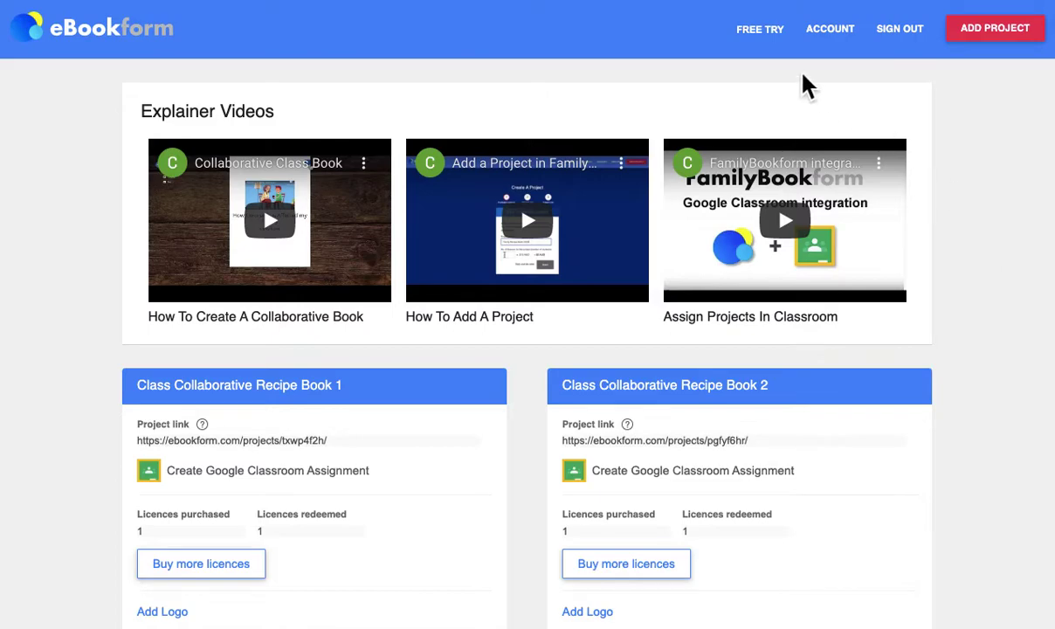
{"action": "left_click", "coordinate": [760, 33]}
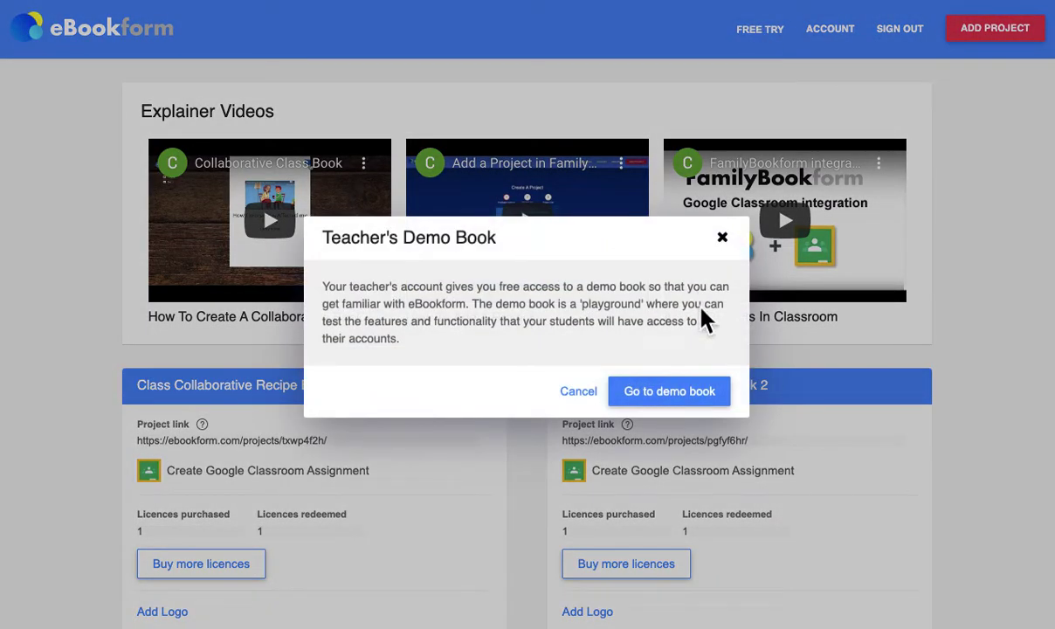
{"action": "left_click", "coordinate": [694, 403]}
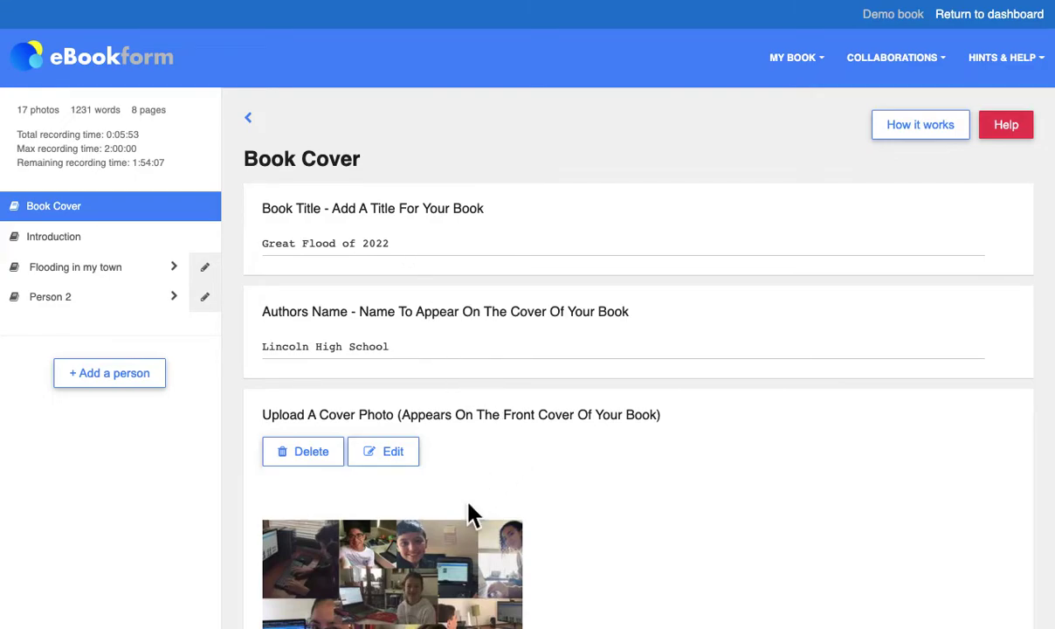
View the Introduction page, then expand Flooding in my town to Chapter 1: What Is Happening?
{"action": "left_click", "coordinate": [52, 253]}
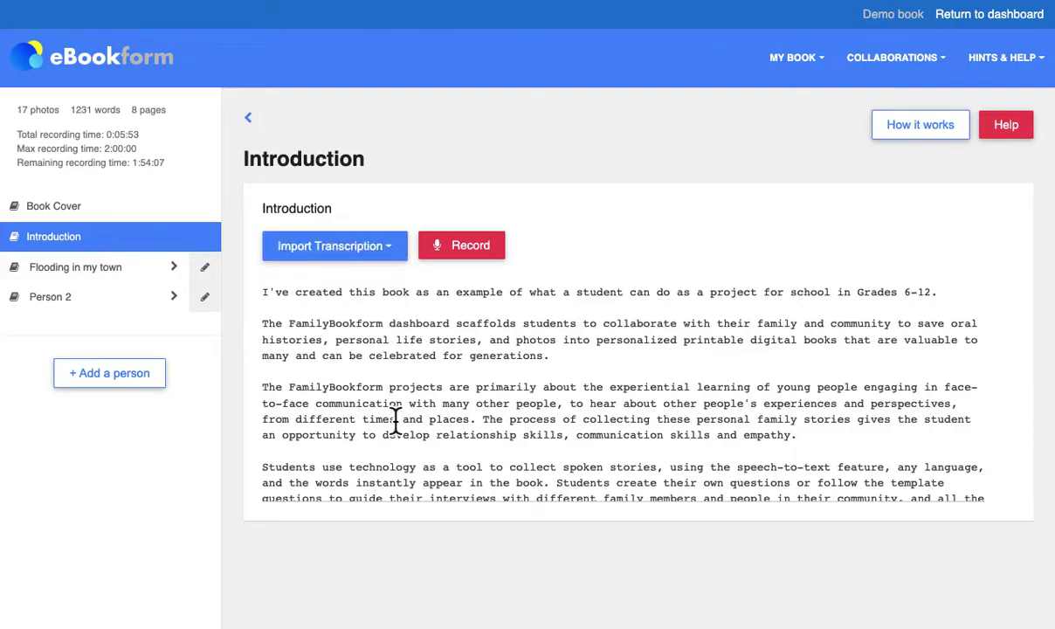
{"action": "left_click", "coordinate": [68, 275]}
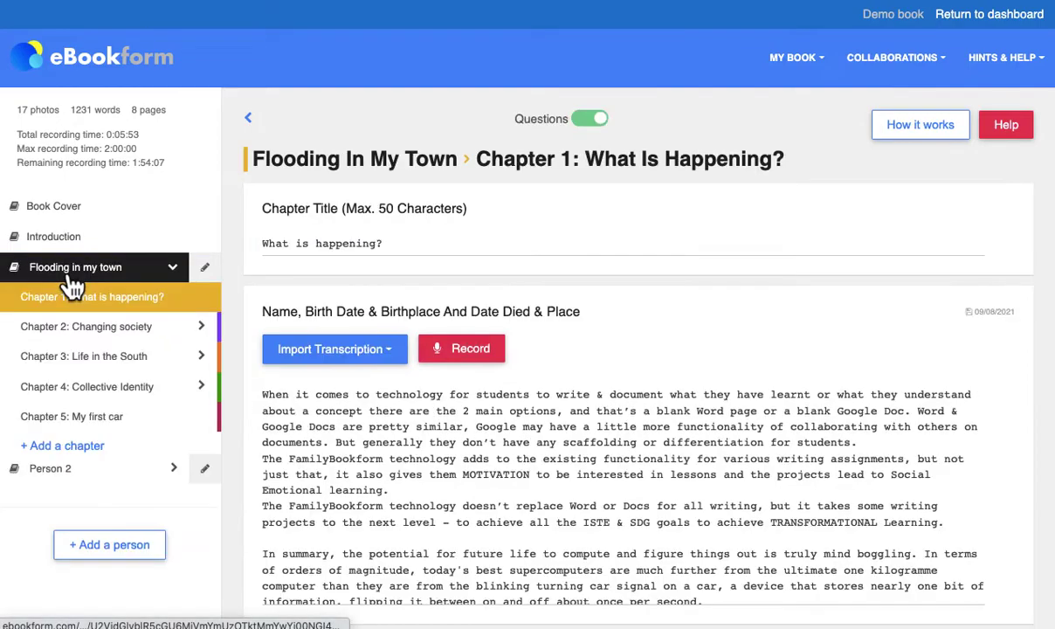
Browse Chapter 2's topics: Birth, First Home, Childhood Memories and Religion
{"action": "left_click", "coordinate": [59, 342]}
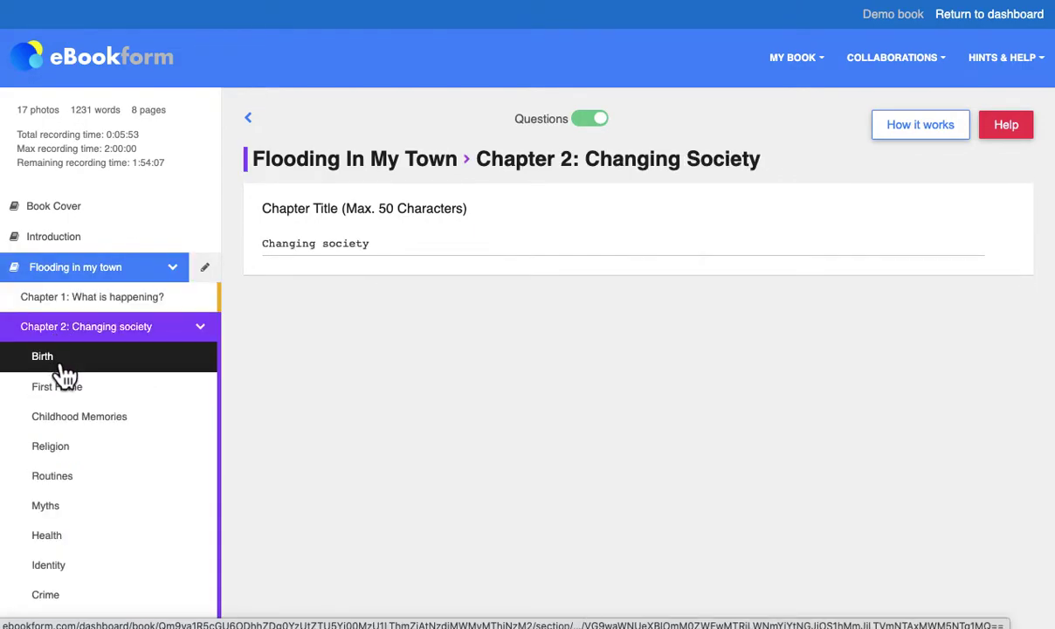
{"action": "left_click", "coordinate": [63, 365]}
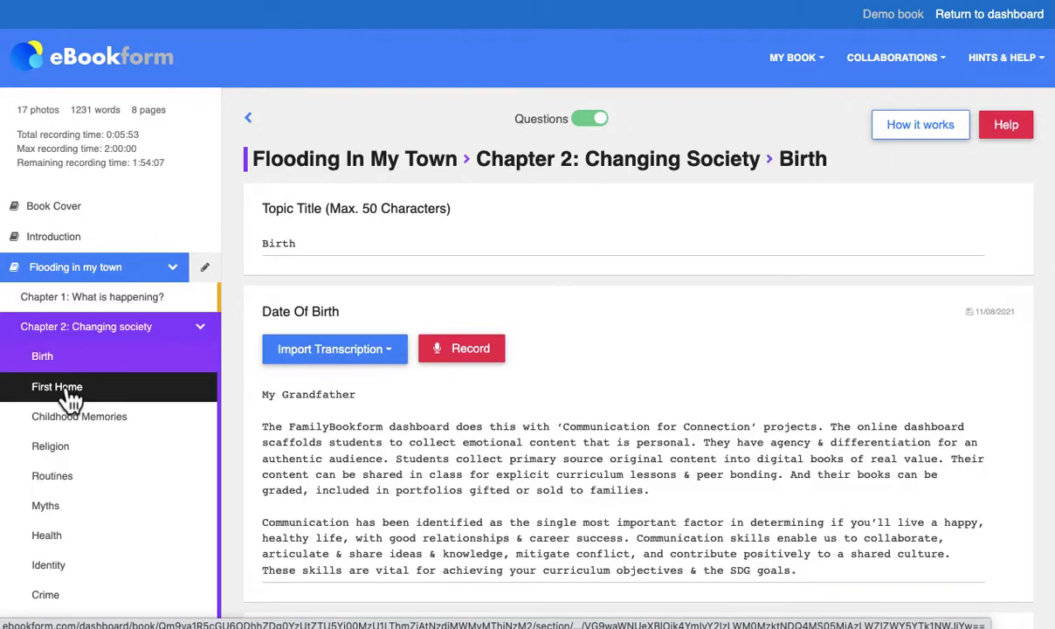
{"action": "left_click", "coordinate": [70, 393]}
{"action": "left_click", "coordinate": [74, 423]}
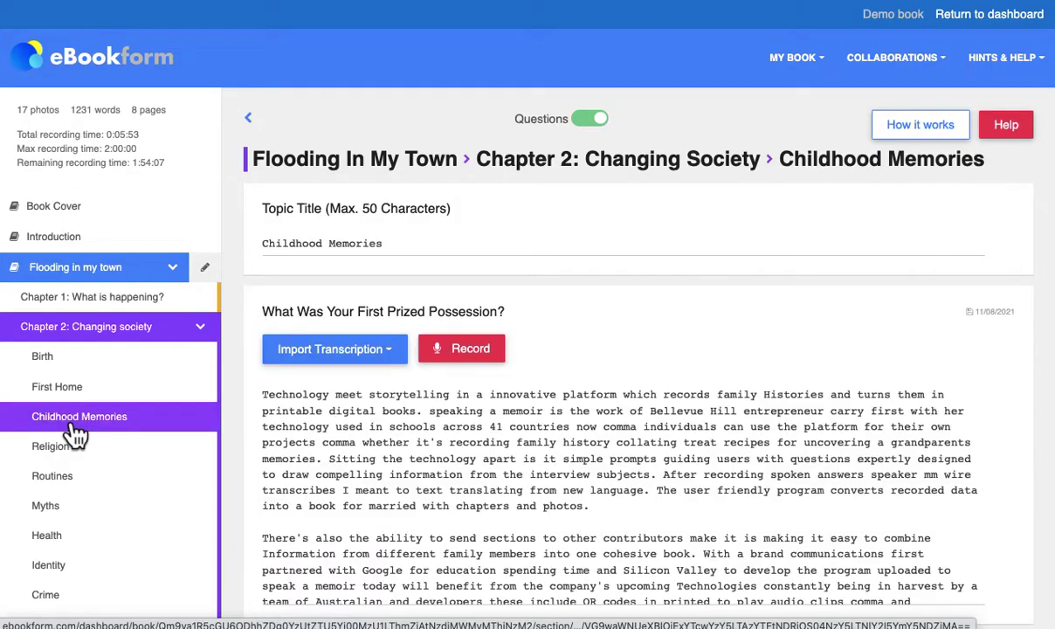
{"action": "left_click", "coordinate": [74, 459]}
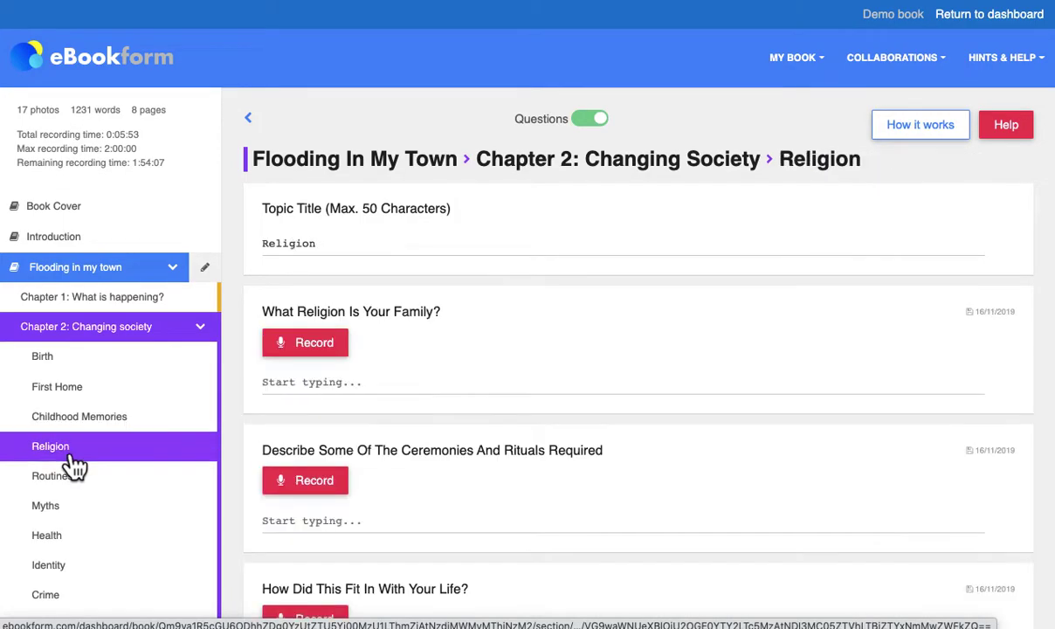
{"action": "scroll", "coordinate": [75, 466], "scroll_direction": "down", "scroll_amount": 5}
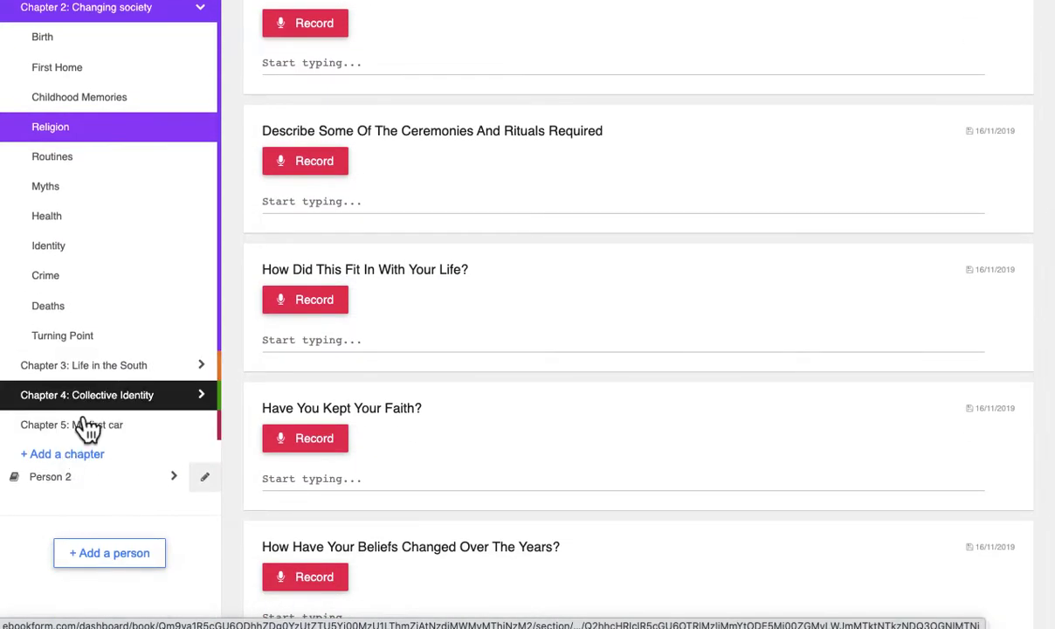
Open Chapter 5: My First Car and look over its photo page templates
{"action": "left_click", "coordinate": [87, 427]}
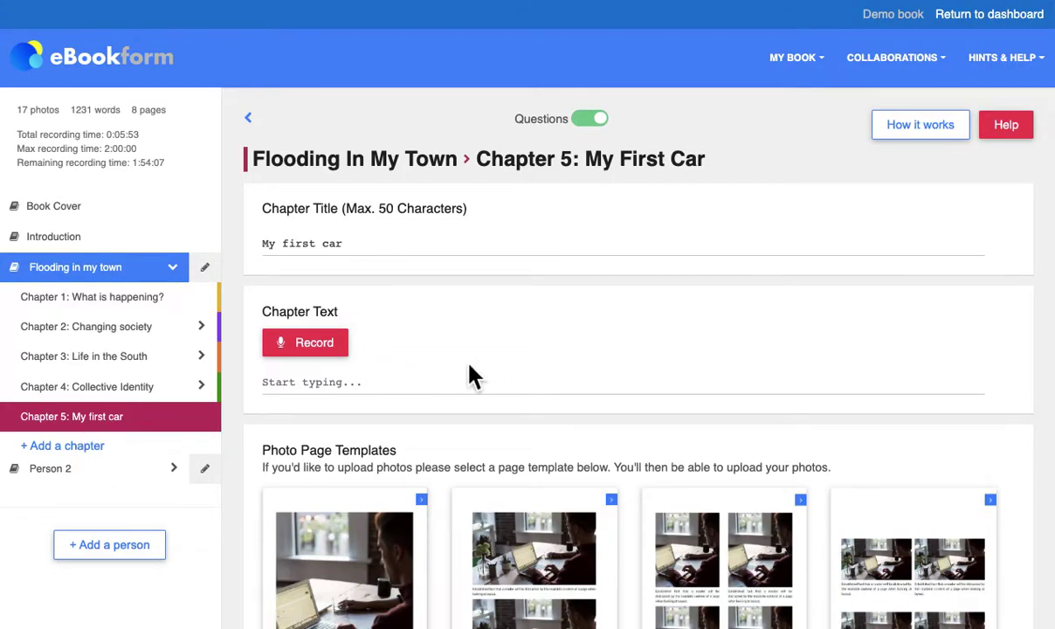
{"action": "scroll", "coordinate": [472, 376], "scroll_direction": "down", "scroll_amount": 4}
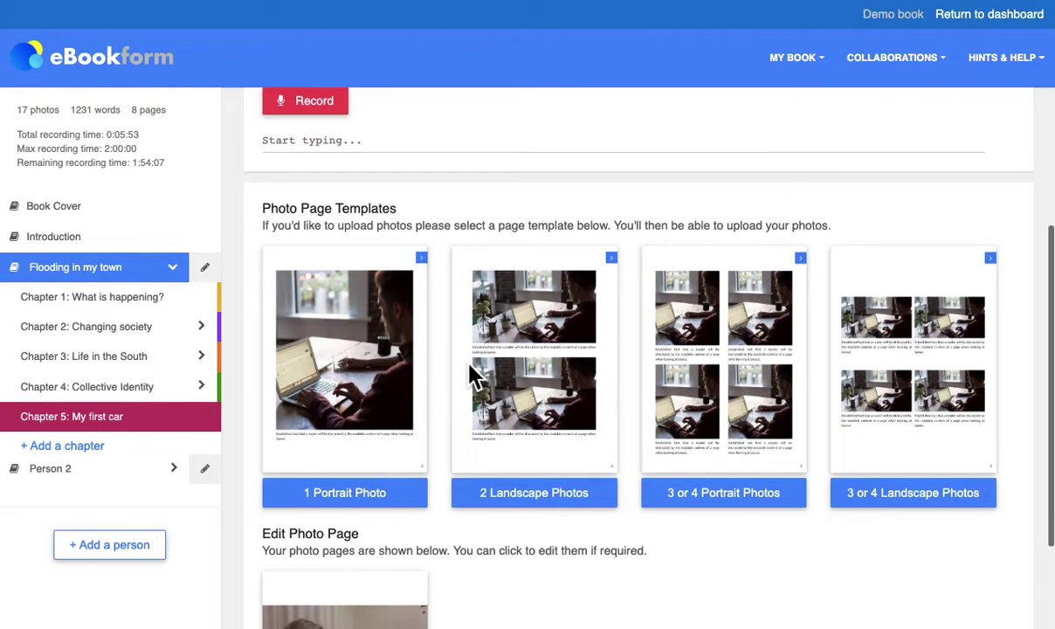
{"action": "scroll", "coordinate": [471, 376], "scroll_direction": "up", "scroll_amount": 4}
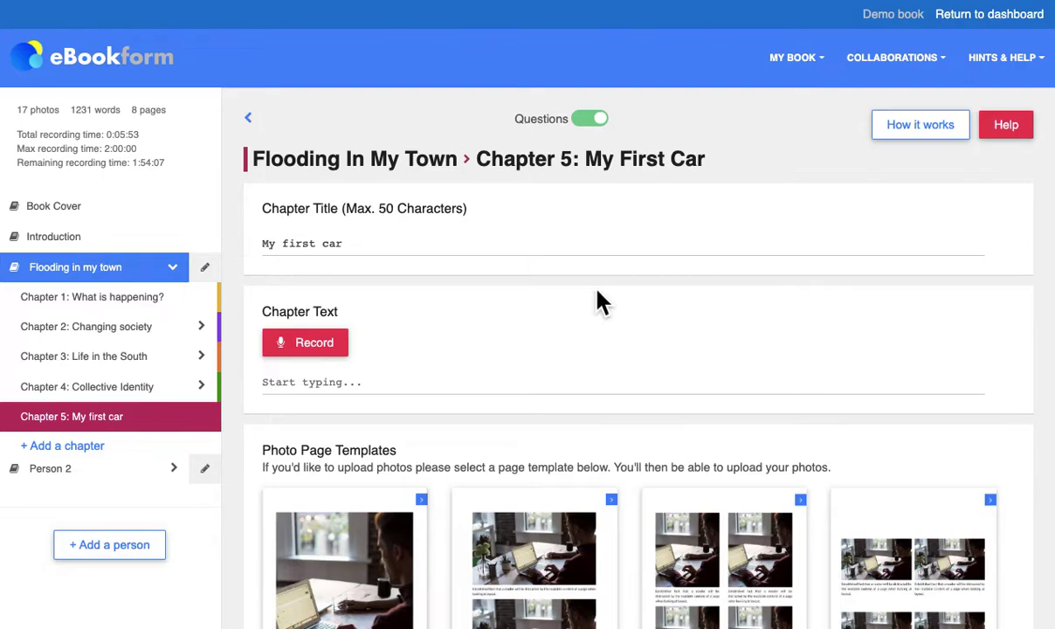
Go back to Chapter 1: What Is Happening? and switch its Questions toggle off, then on
{"action": "left_click", "coordinate": [53, 271]}
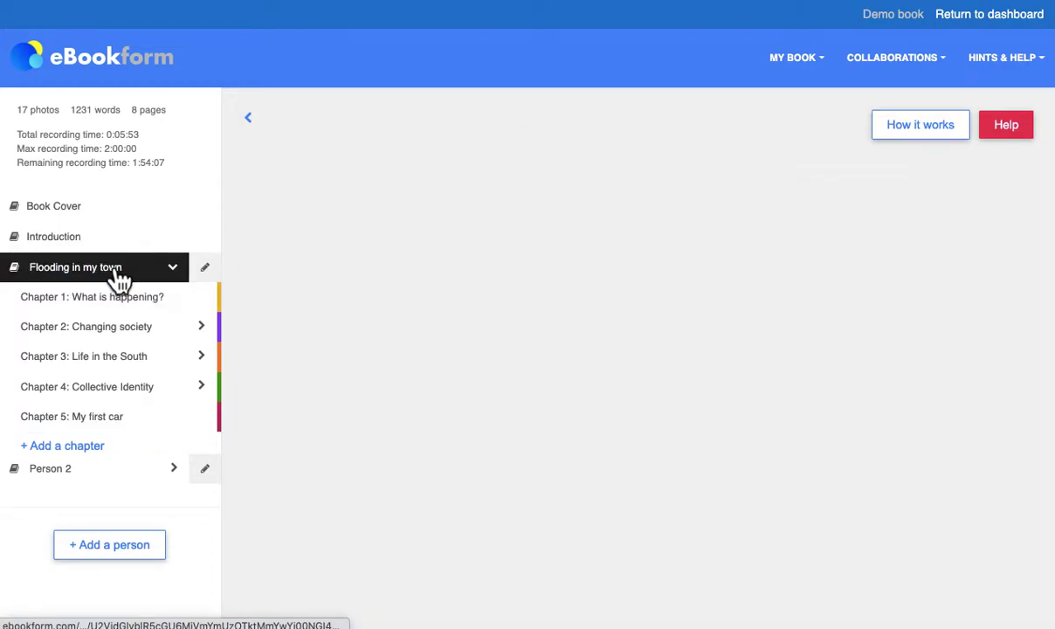
{"action": "left_click", "coordinate": [85, 302]}
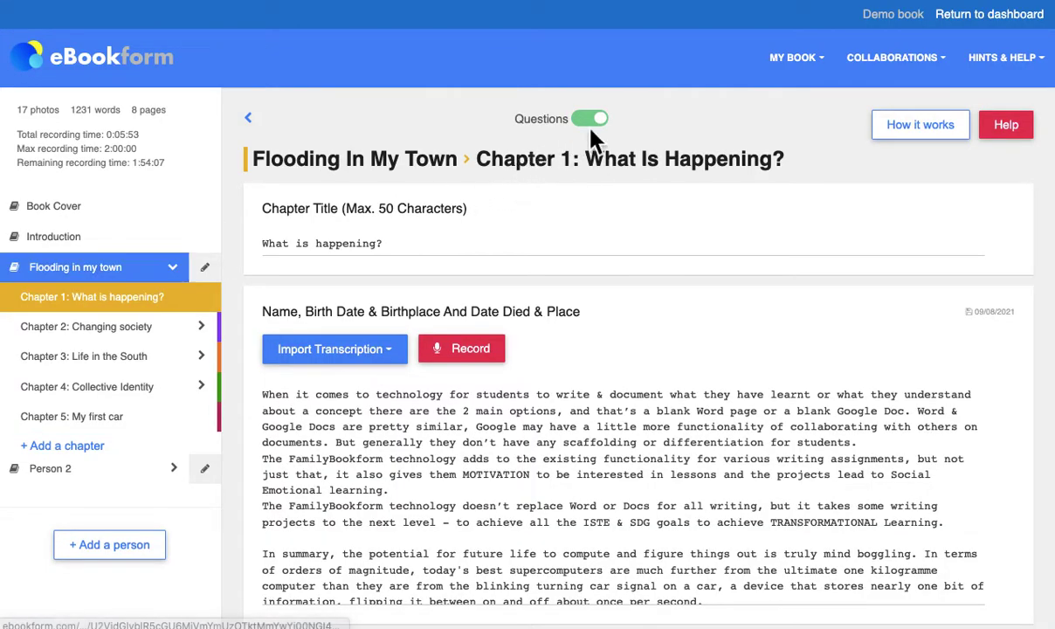
{"action": "left_click", "coordinate": [601, 127]}
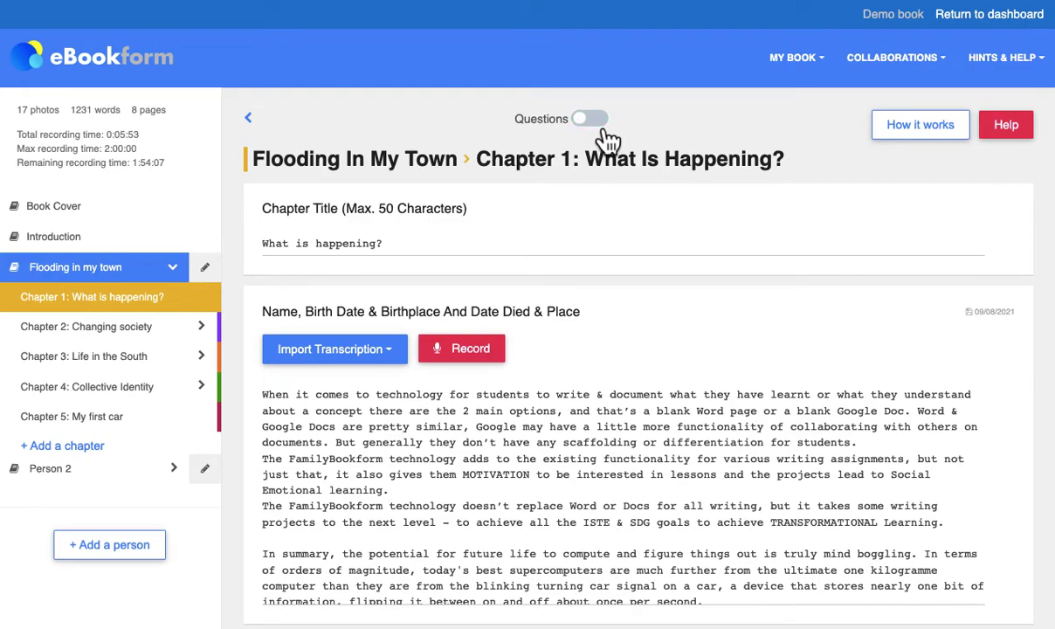
{"action": "left_click", "coordinate": [609, 140]}
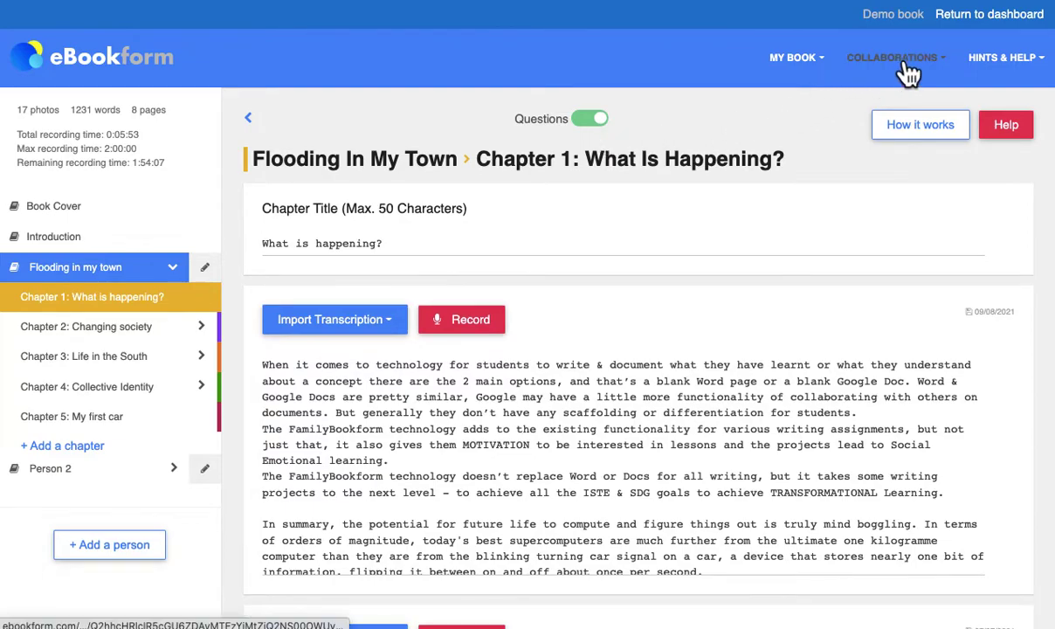
Open the Contributors list via Collaborations, then open and dismiss Invite Contributors
{"action": "left_click", "coordinate": [909, 71]}
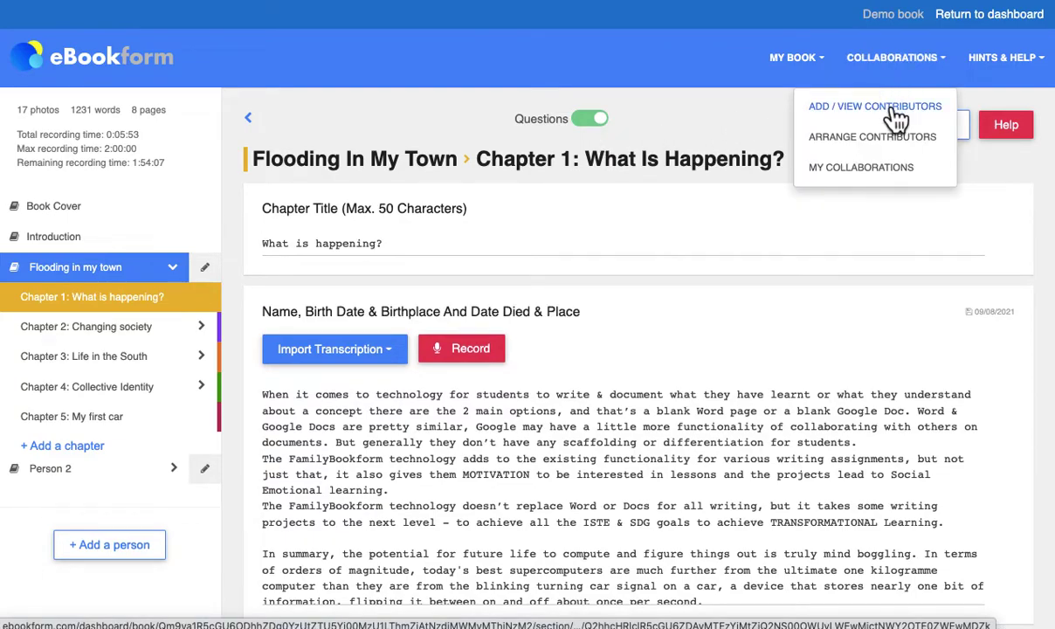
{"action": "left_click", "coordinate": [895, 108]}
{"action": "left_click", "coordinate": [330, 248]}
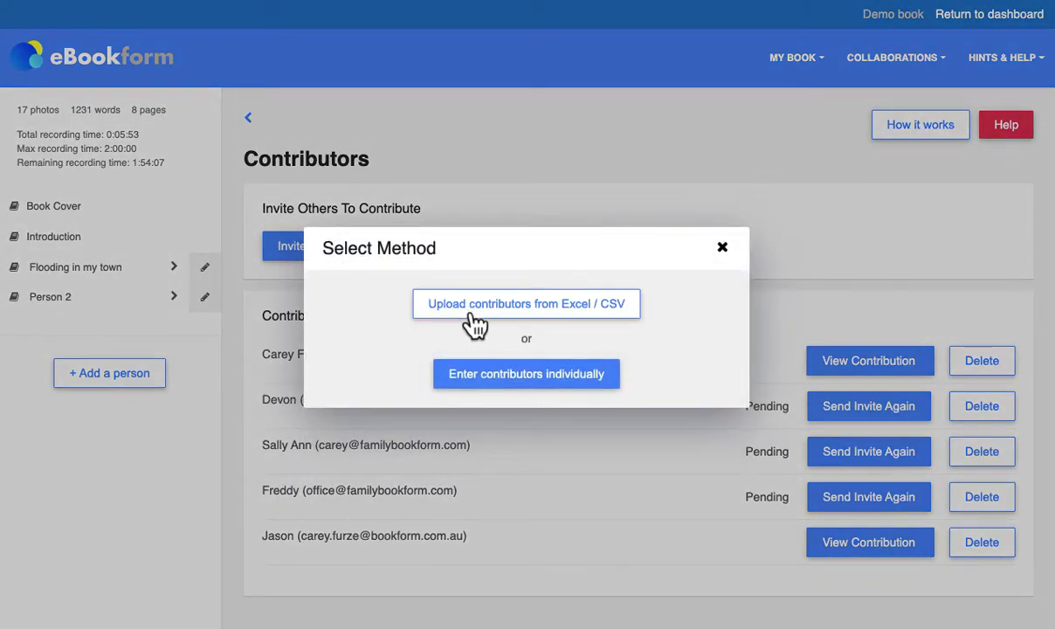
{"action": "left_click", "coordinate": [722, 250]}
View the first contributor's submitted contribution and return to the Contributors list
{"action": "left_click", "coordinate": [870, 363]}
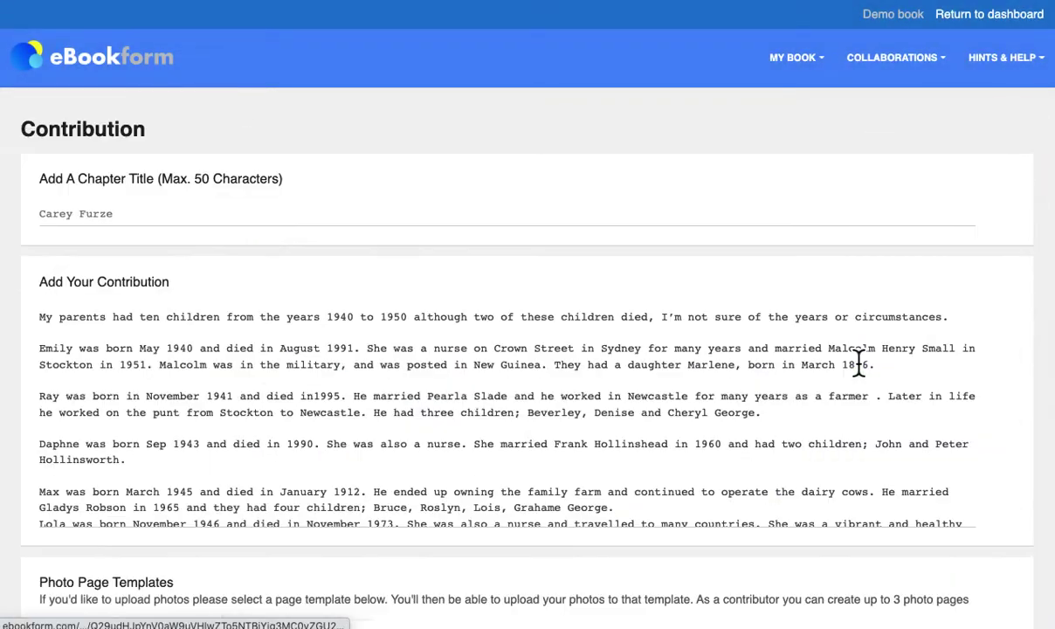
{"action": "scroll", "coordinate": [581, 383], "scroll_direction": "down", "scroll_amount": 15}
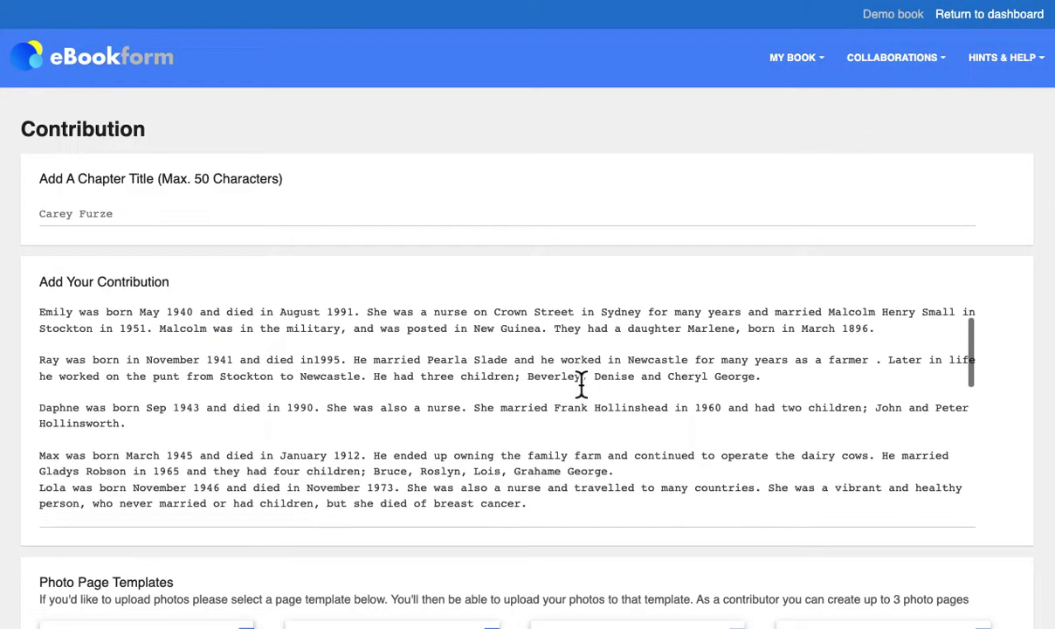
{"action": "scroll", "coordinate": [581, 384], "scroll_direction": "down", "scroll_amount": 5}
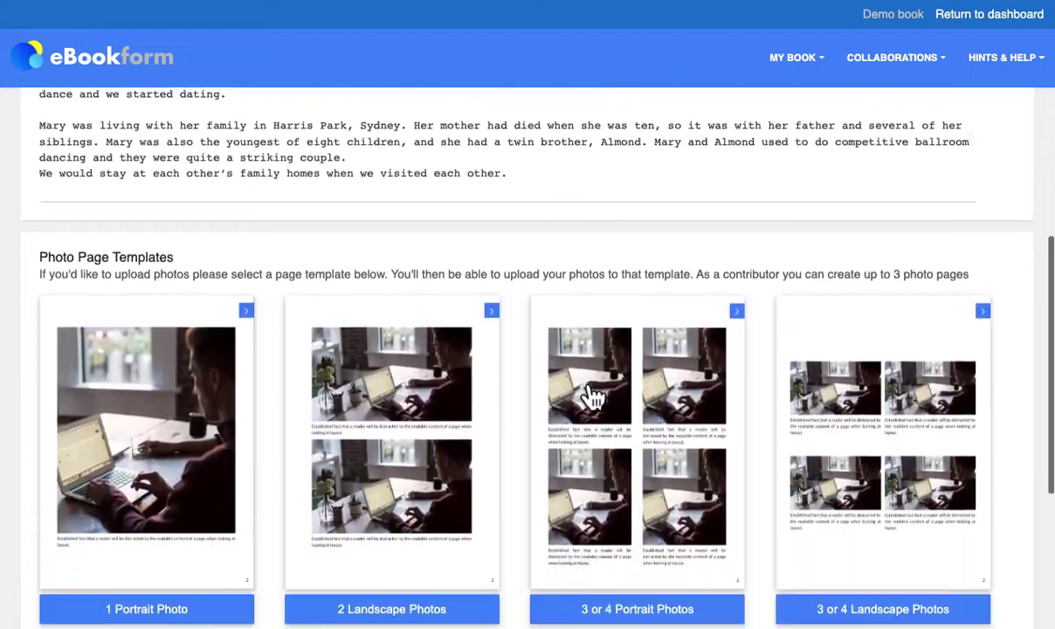
{"action": "scroll", "coordinate": [581, 384], "scroll_direction": "up", "scroll_amount": 10}
{"action": "scroll", "coordinate": [581, 385], "scroll_direction": "up", "scroll_amount": 10}
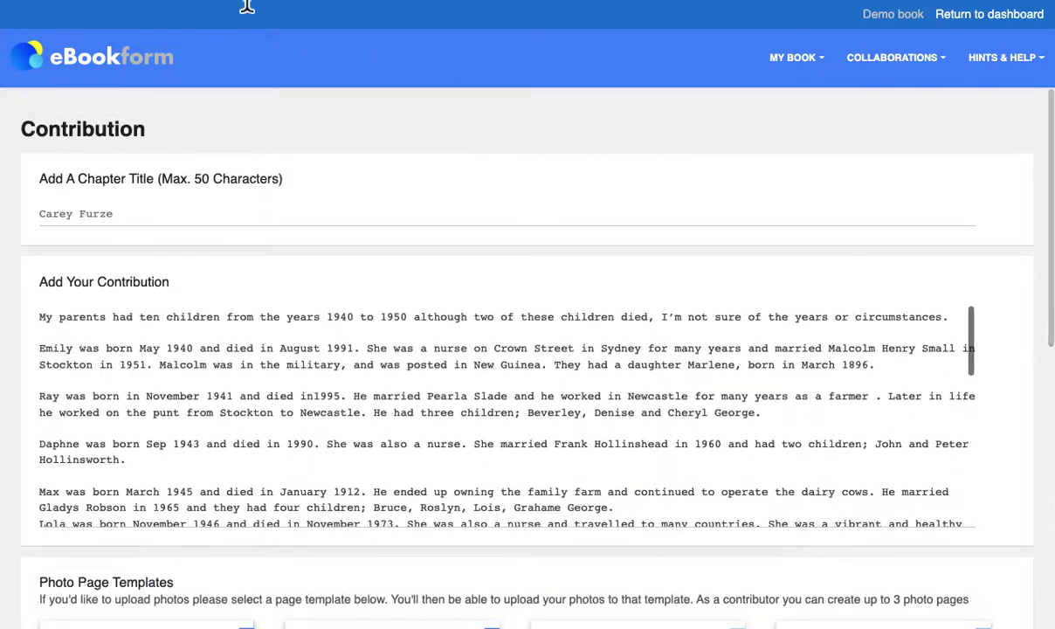
{"action": "left_click", "coordinate": [20, 3]}
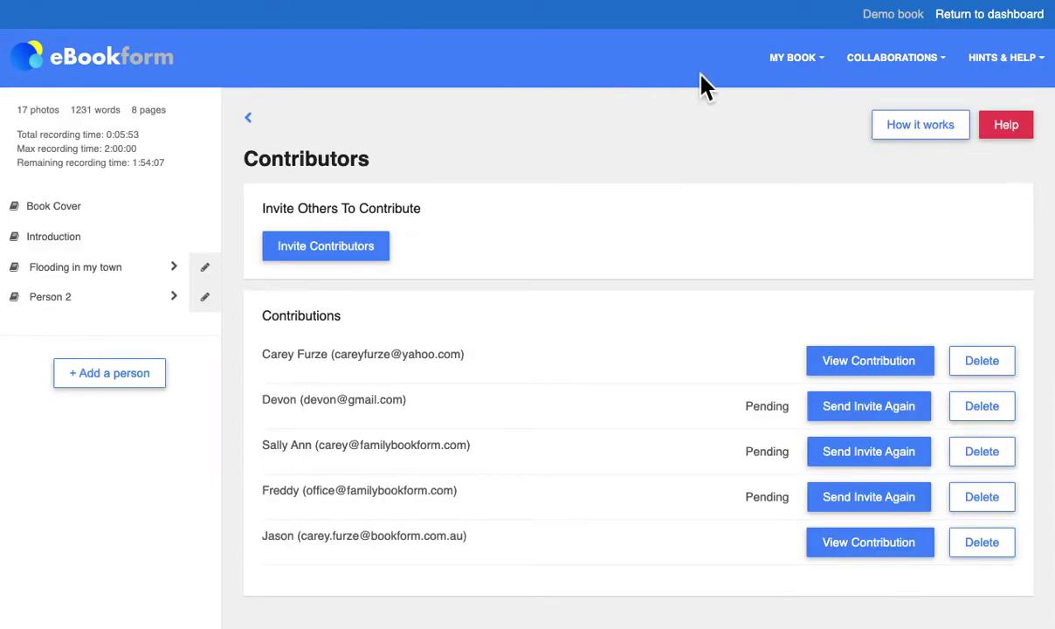
{"action": "left_click", "coordinate": [813, 60]}
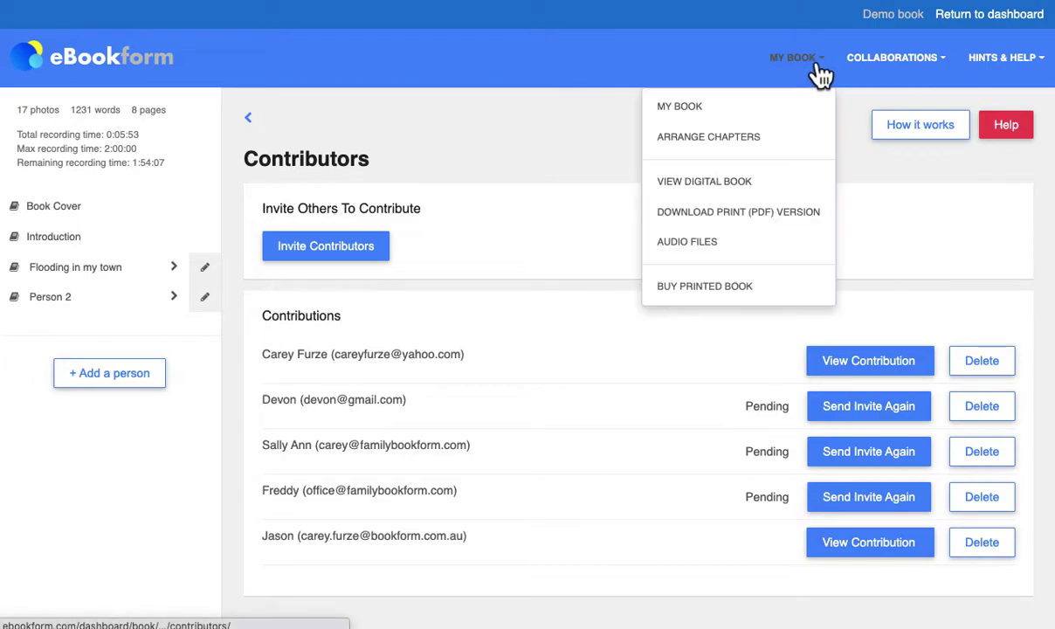
Open the digital book preview of 'Living through COVID-19' from the My Book menu
{"action": "left_click", "coordinate": [750, 193]}
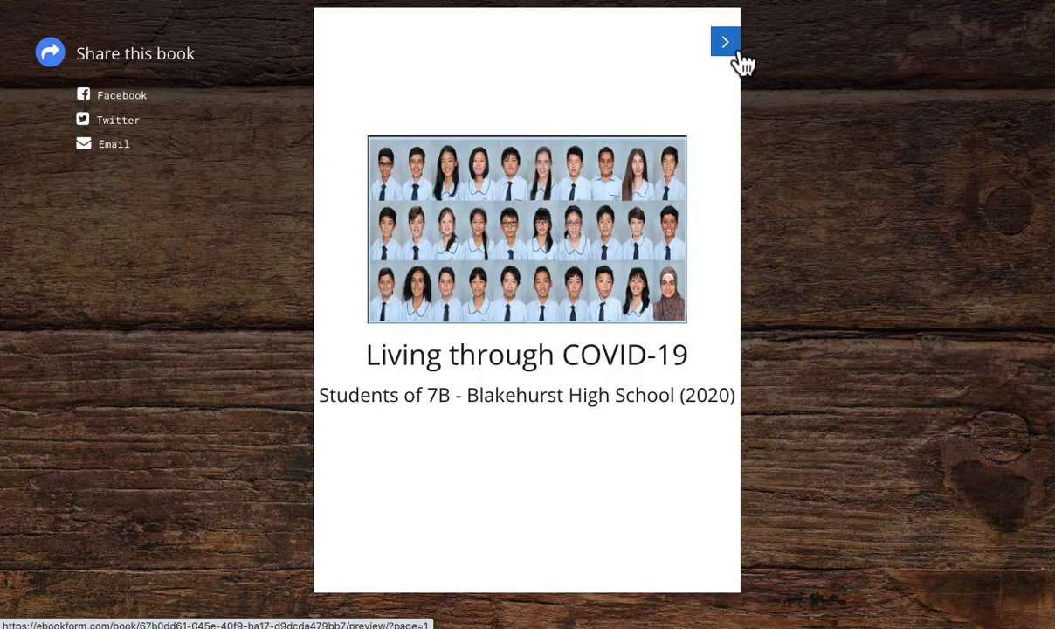
Jump from Contents to the page 12 story, then page through the spreads to pages 21–22
{"action": "left_click", "coordinate": [738, 53]}
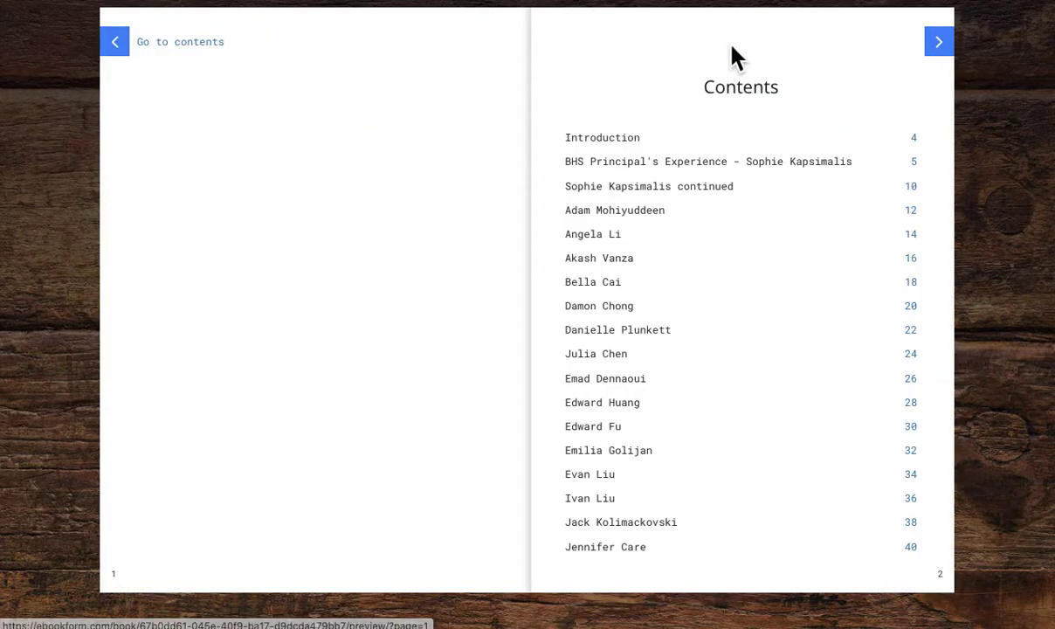
{"action": "left_click", "coordinate": [922, 220]}
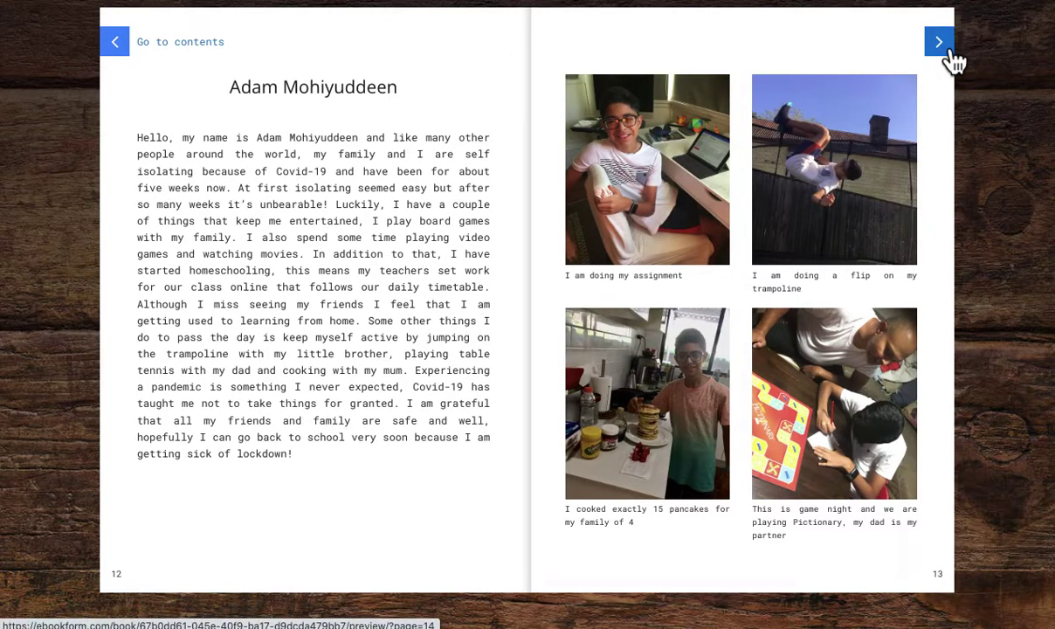
{"action": "left_click", "coordinate": [952, 57]}
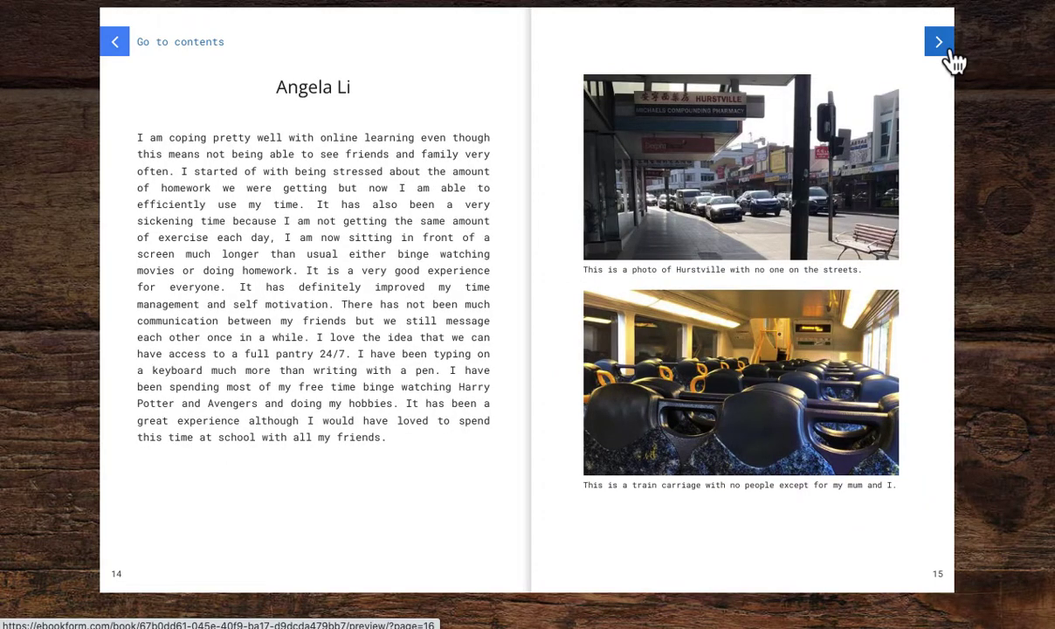
{"action": "left_click", "coordinate": [952, 57]}
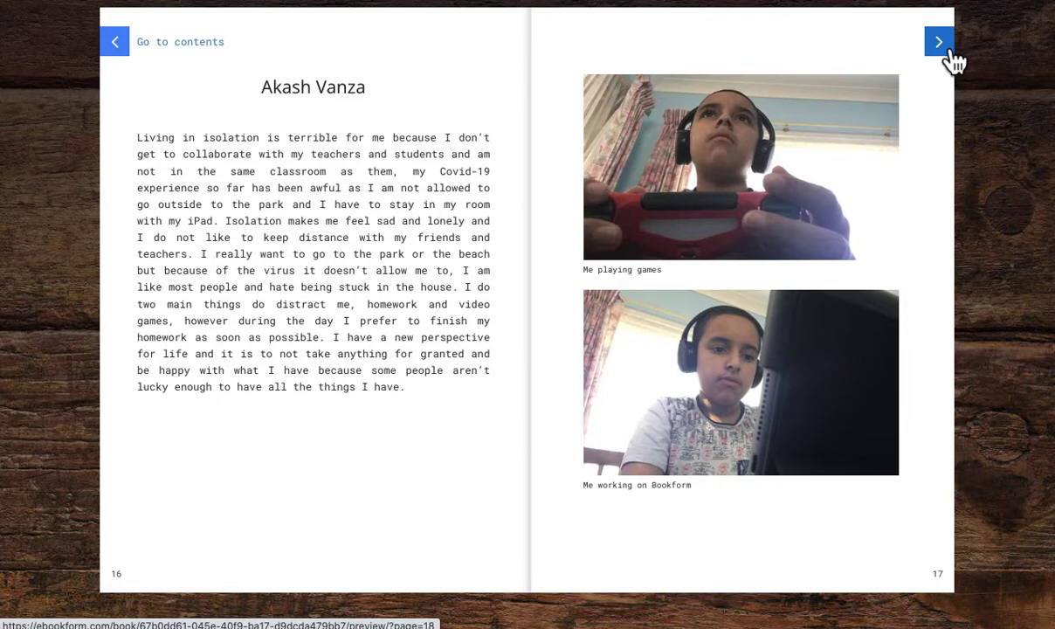
{"action": "left_click", "coordinate": [953, 57]}
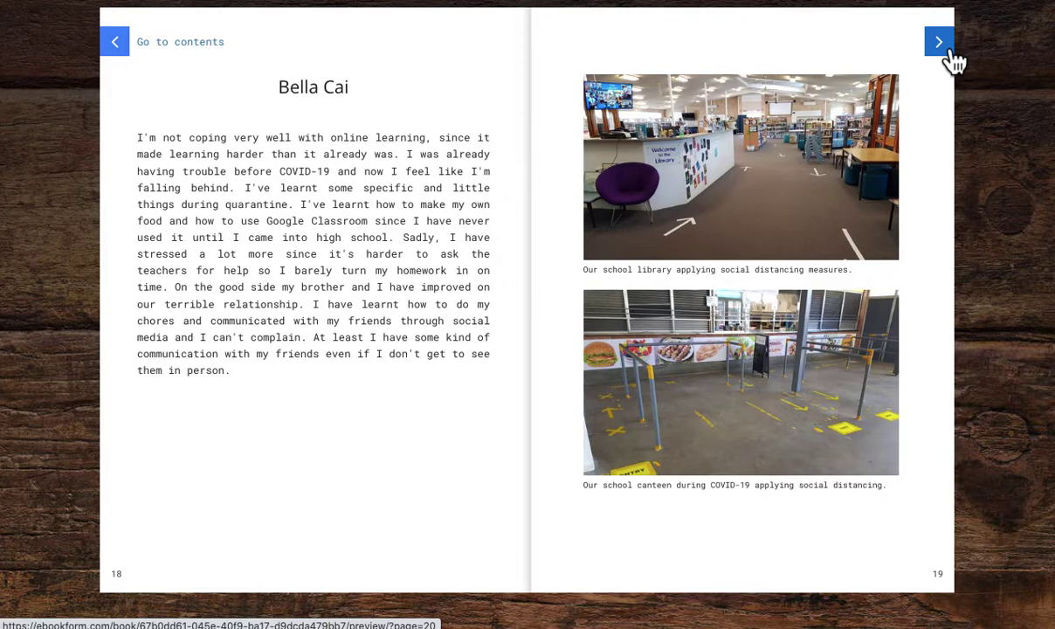
{"action": "left_click", "coordinate": [952, 58]}
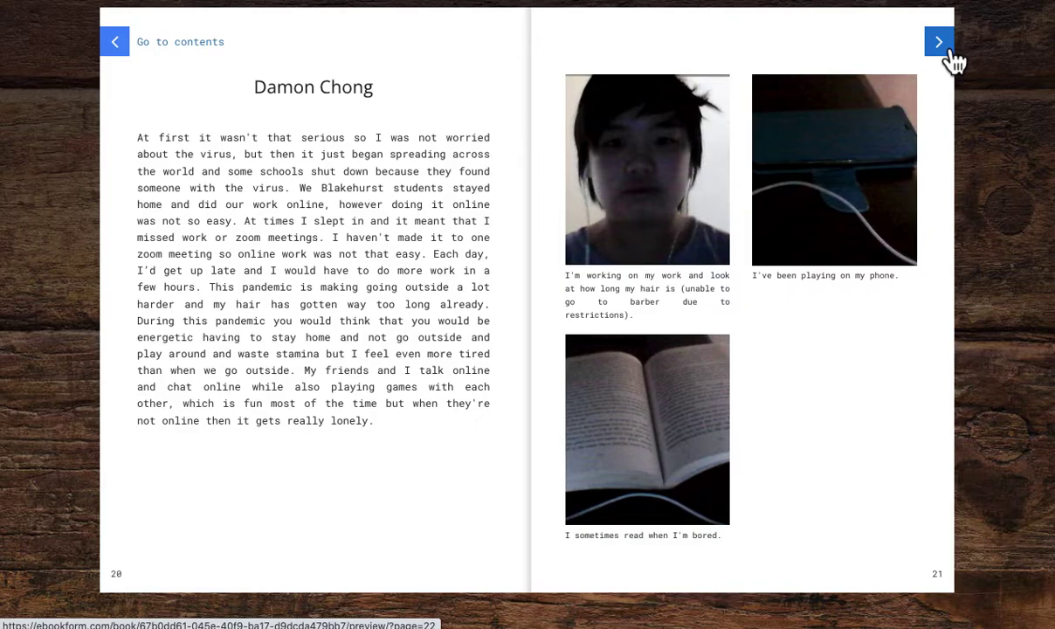
{"action": "left_click", "coordinate": [952, 58]}
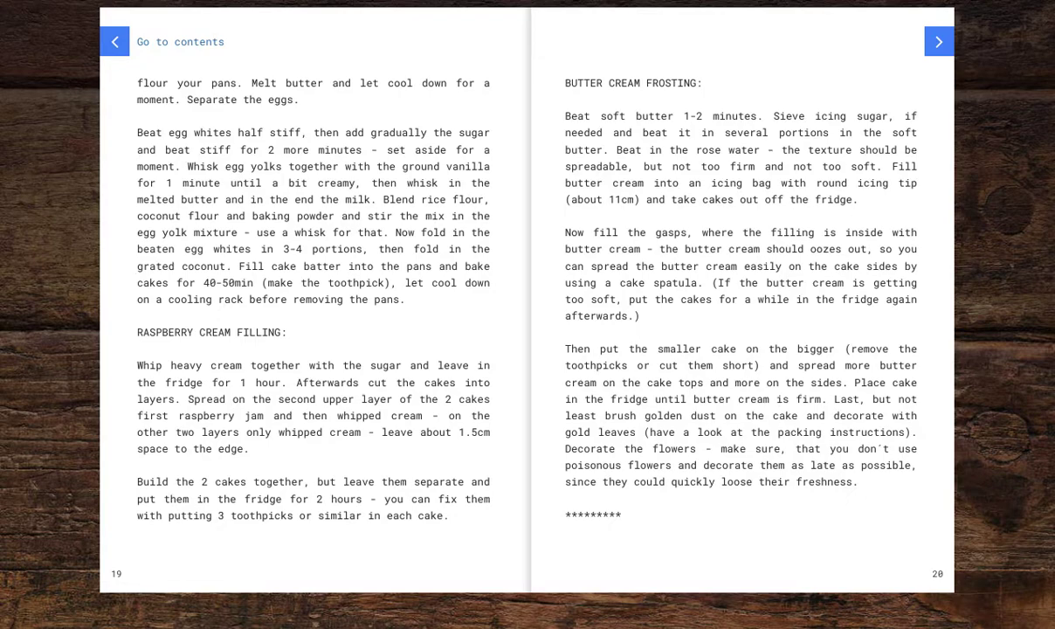
{"action": "left_click", "coordinate": [939, 43]}
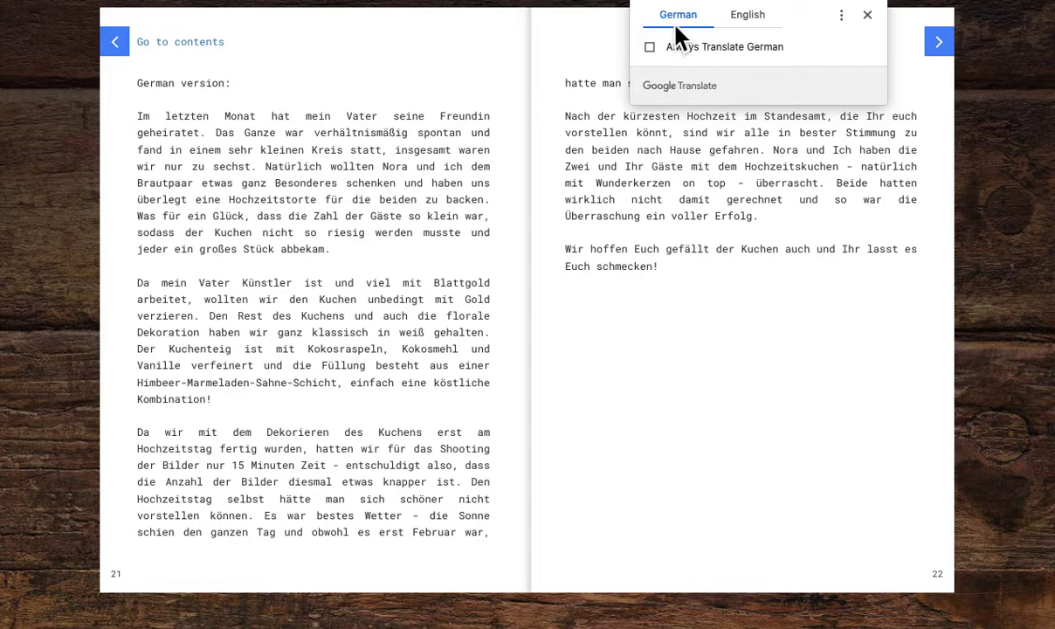
Translate pages 21–22 from German into English with Google Translate, then revert to German
{"action": "left_click", "coordinate": [751, 18]}
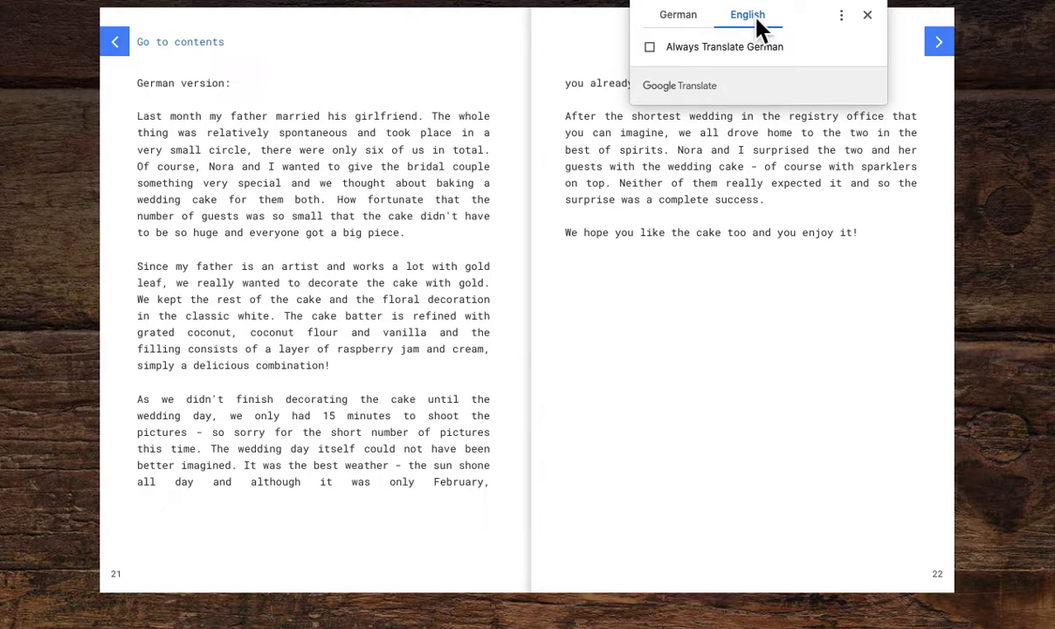
{"action": "left_click", "coordinate": [675, 24]}
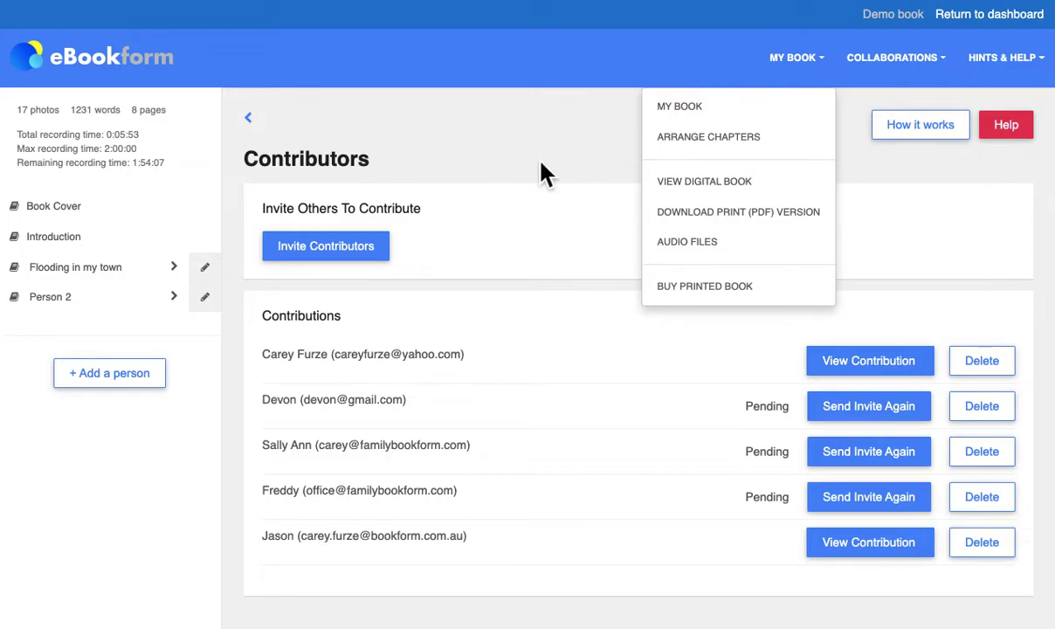
Dismiss the My Book dropdown by clicking an empty spot on the Contributors page
{"action": "left_click", "coordinate": [542, 173]}
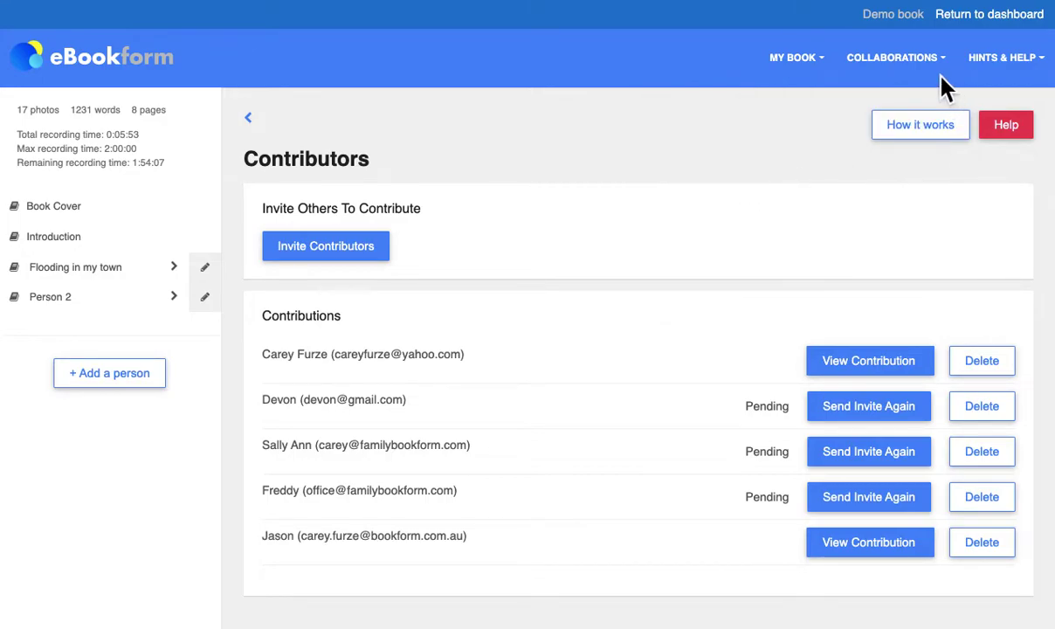